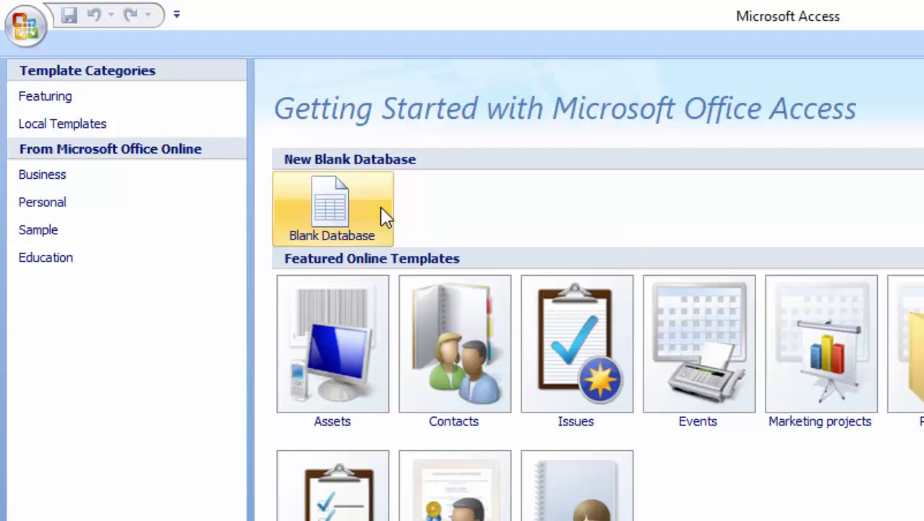
Create the blank database Database19 with Table1 open in Datasheet view.
{"action": "left_click", "coordinate": [381, 207]}
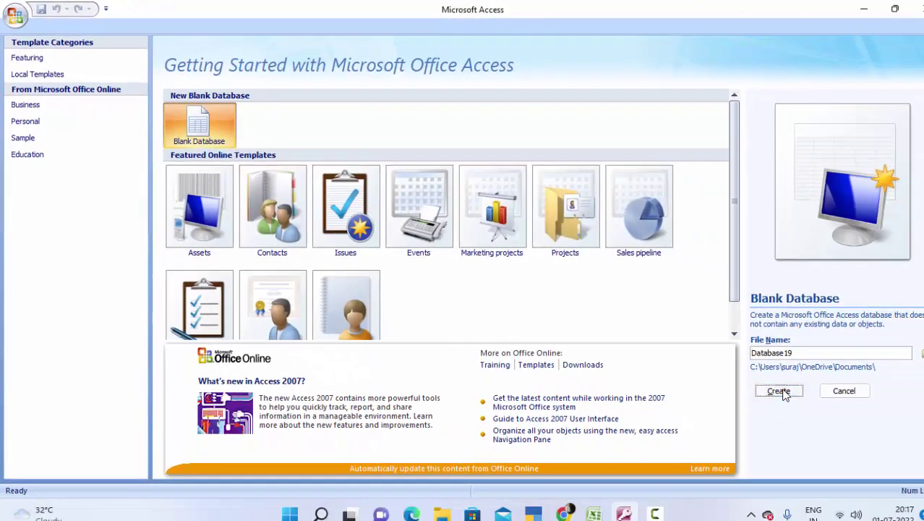
{"action": "left_click", "coordinate": [784, 391]}
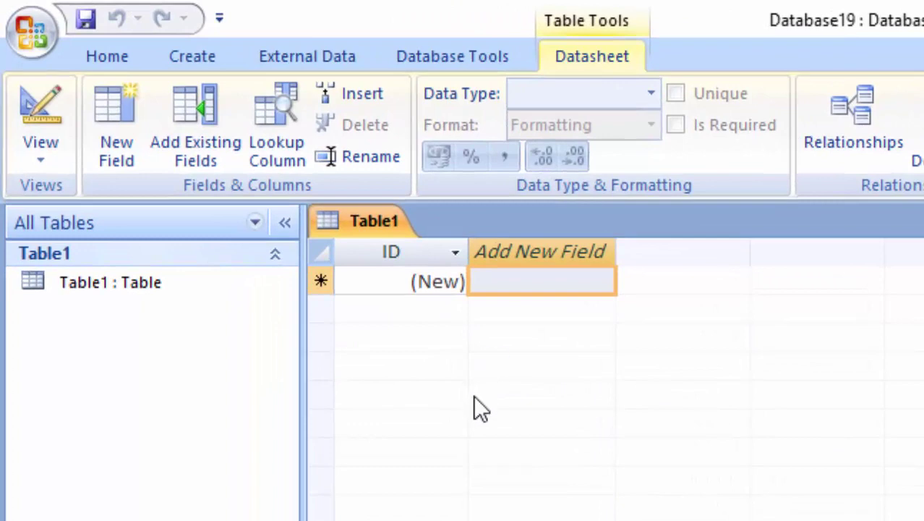
{"action": "left_click", "coordinate": [433, 284]}
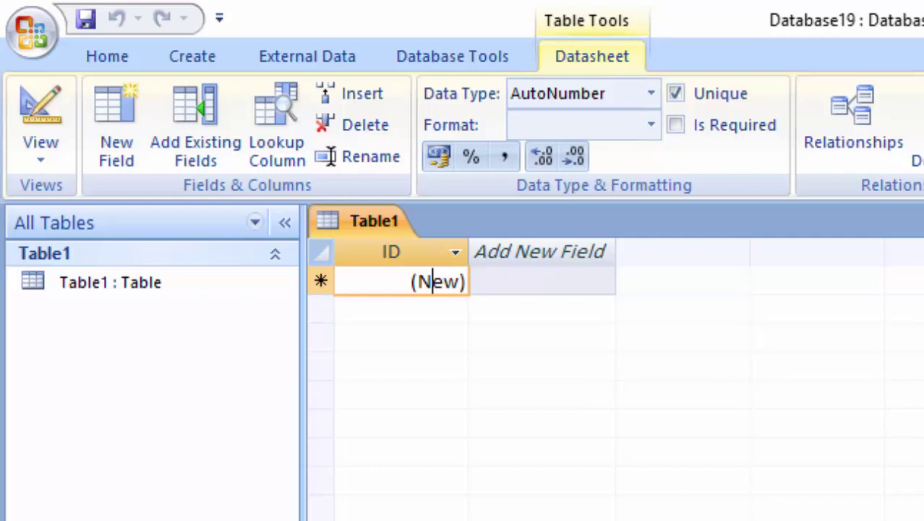
Save the table as StudentT and switch it to Design view.
{"action": "left_click", "coordinate": [20, 148]}
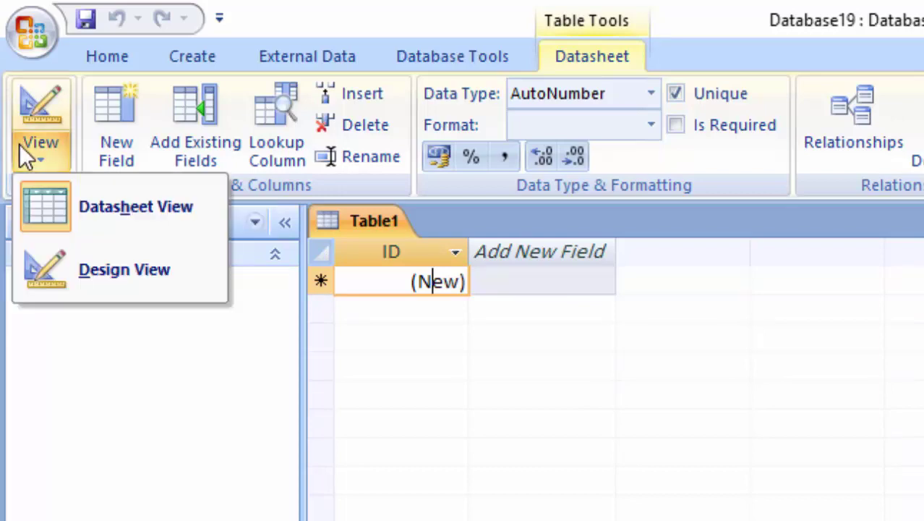
{"action": "left_click", "coordinate": [65, 253]}
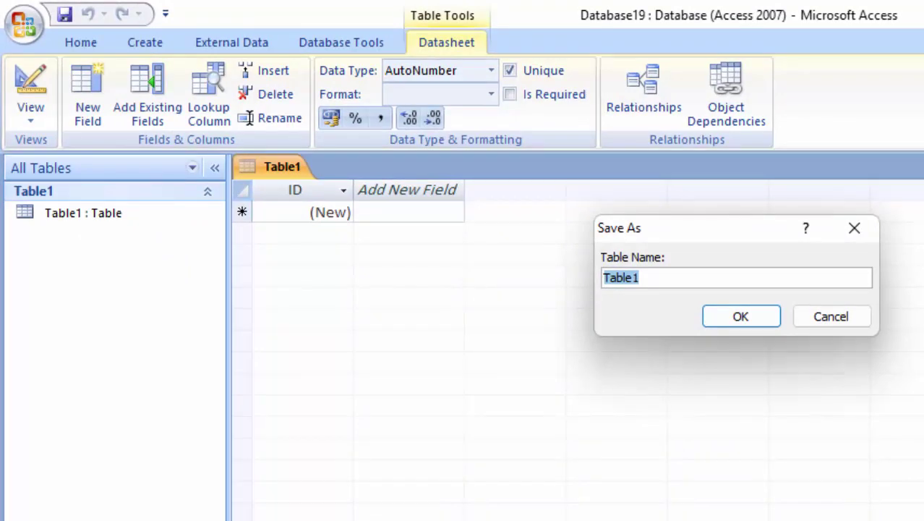
{"action": "key", "text": "BackSpace"}
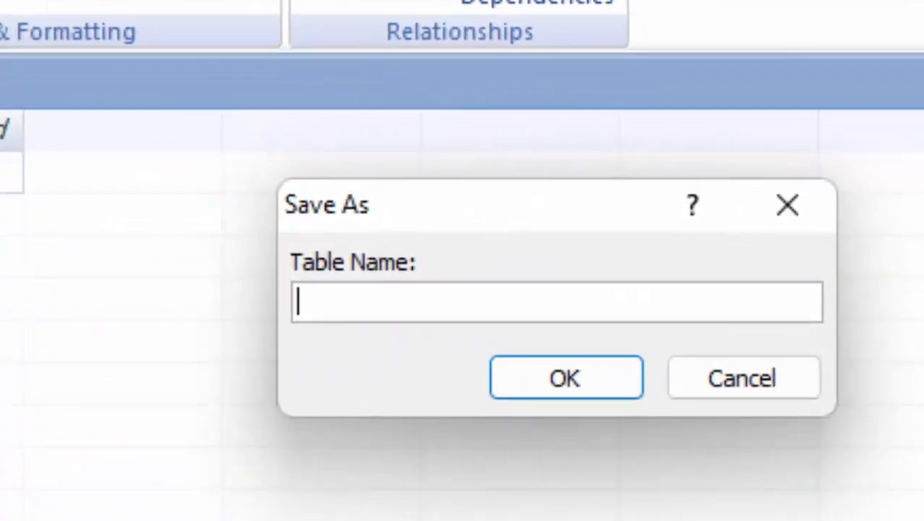
{"action": "type", "text": "S"}
{"action": "type", "text": "tudent"}
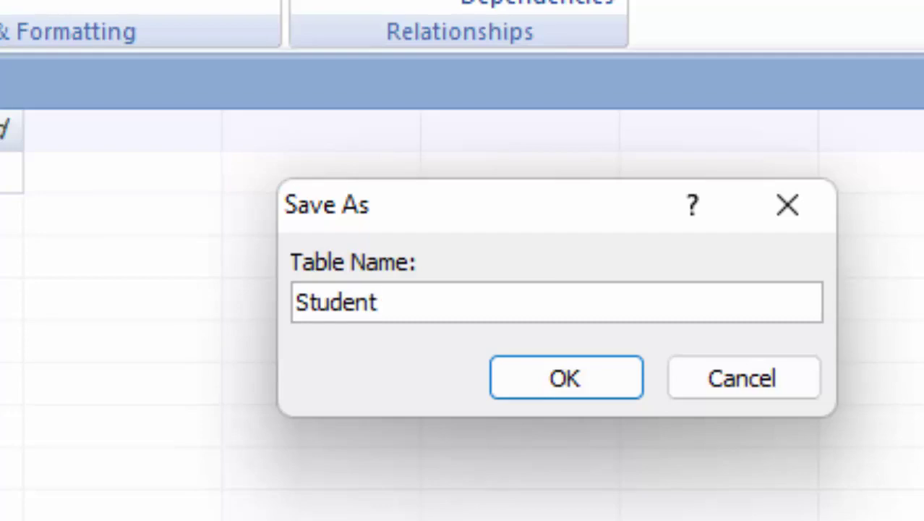
{"action": "type", "text": "T"}
{"action": "key", "text": "Return"}
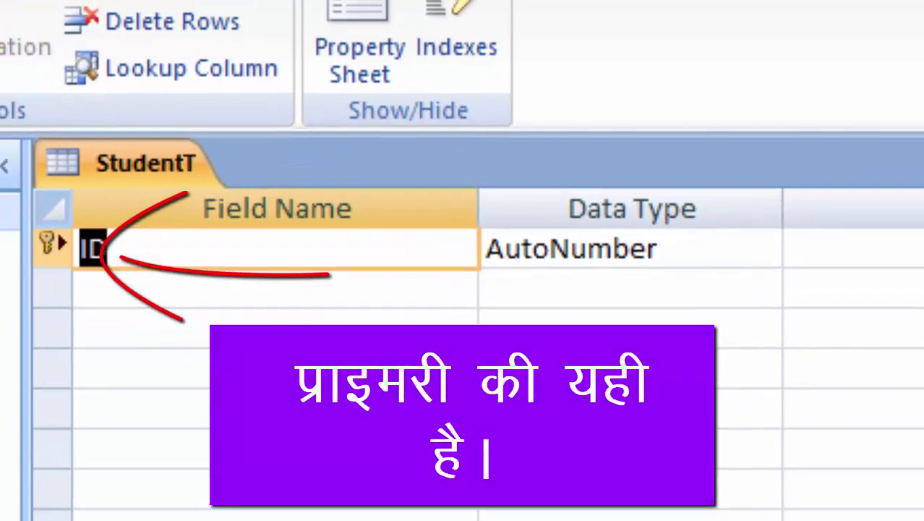
Rename the ID field to Roll Number, keeping the AutoNumber data type.
{"action": "key", "text": "Delete"}
{"action": "type", "text": "R"}
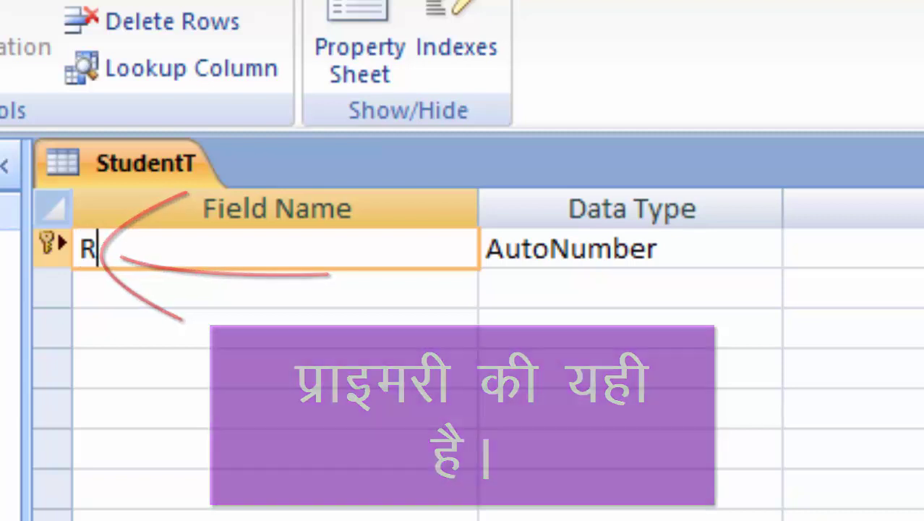
{"action": "type", "text": "oll Num"}
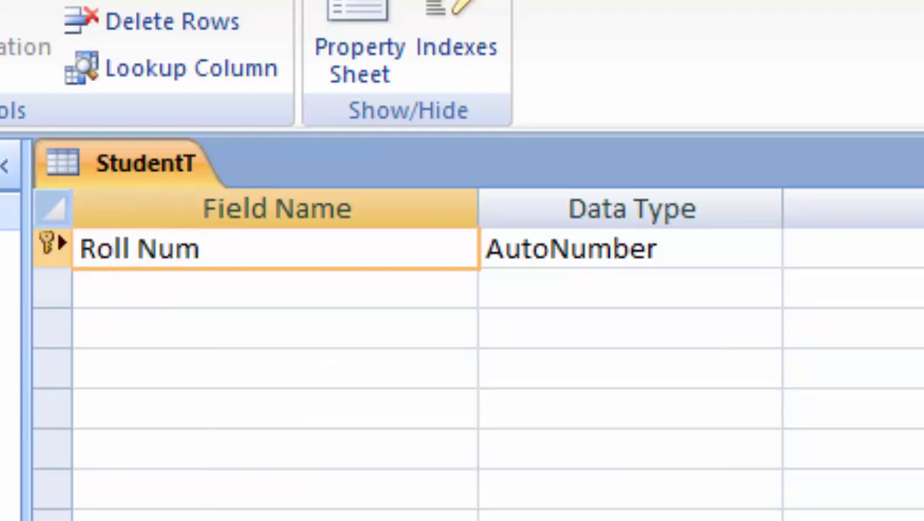
{"action": "type", "text": "ber"}
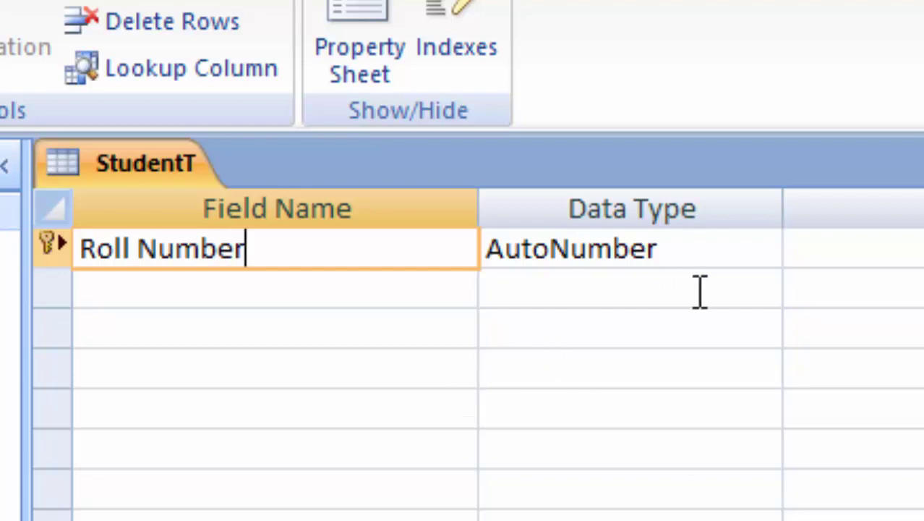
{"action": "left_click", "coordinate": [738, 259]}
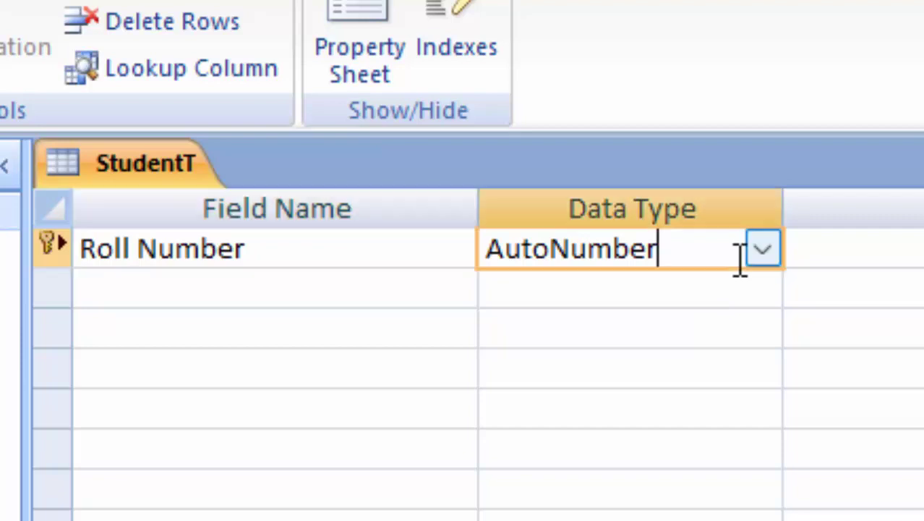
{"action": "left_click", "coordinate": [755, 246]}
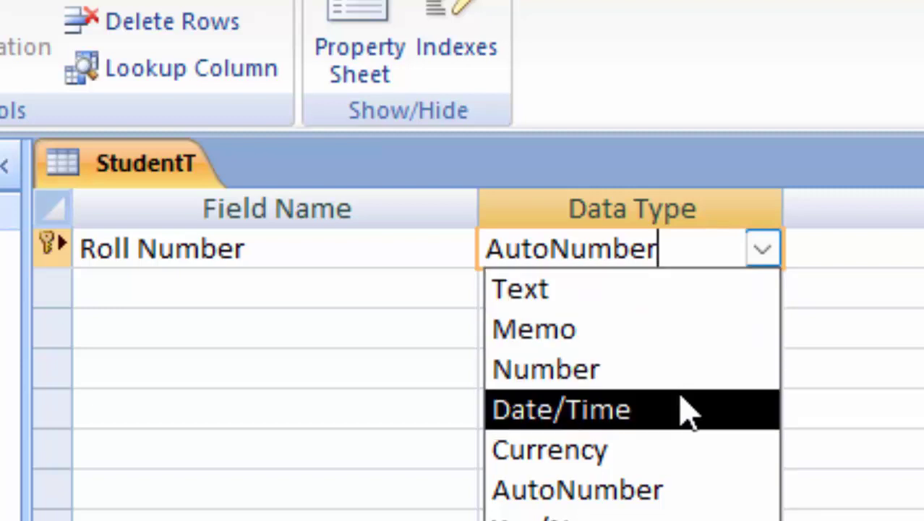
{"action": "left_click", "coordinate": [636, 490]}
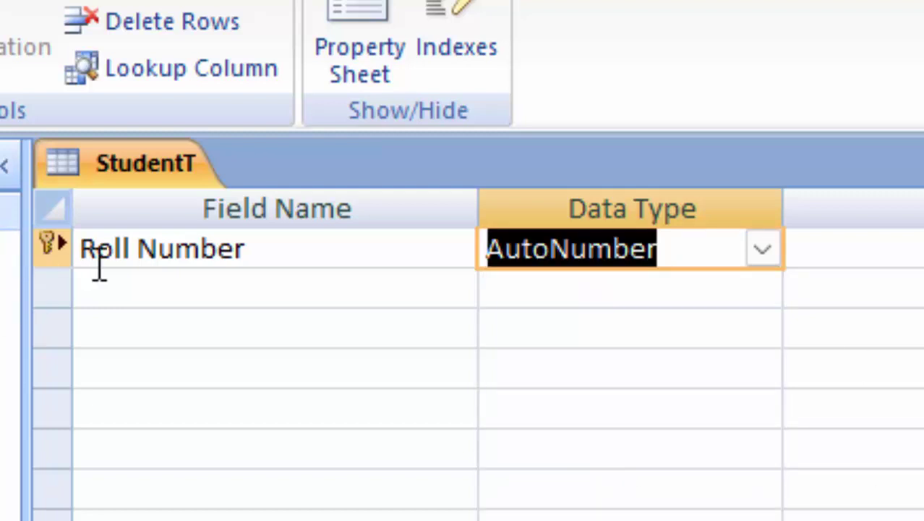
Add a second field named Name of Student below Roll Number.
{"action": "left_click", "coordinate": [119, 287]}
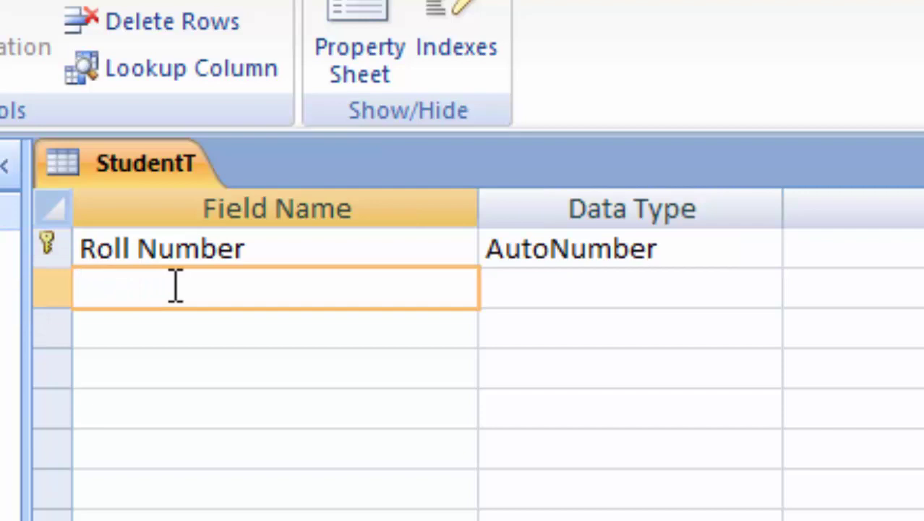
{"action": "type", "text": "Name of "}
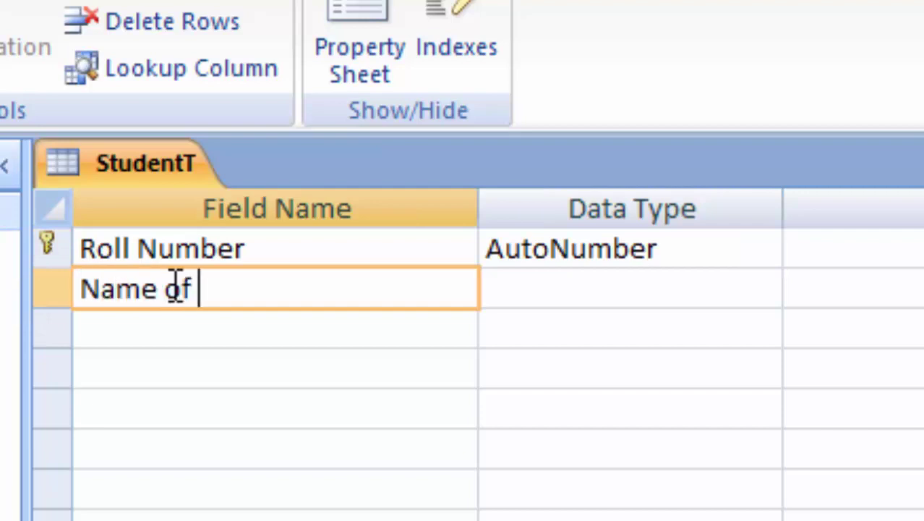
{"action": "type", "text": "Student"}
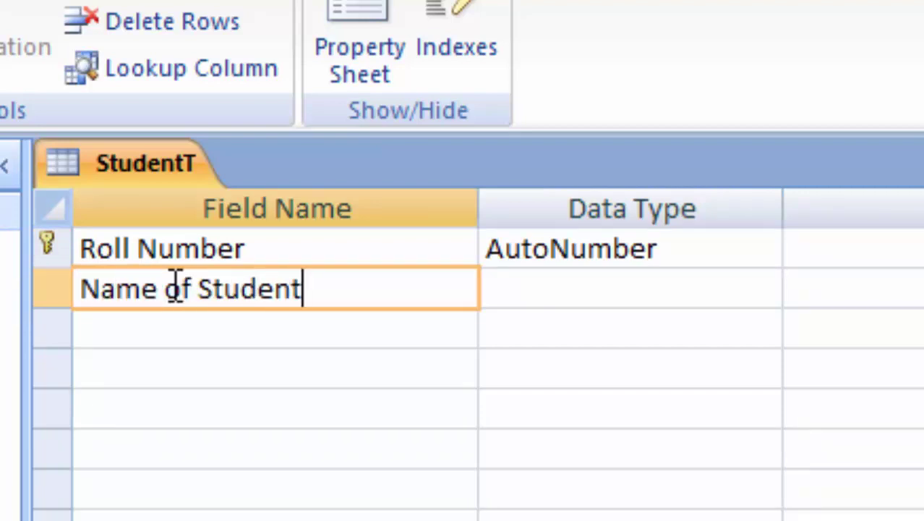
{"action": "left_click", "coordinate": [602, 288]}
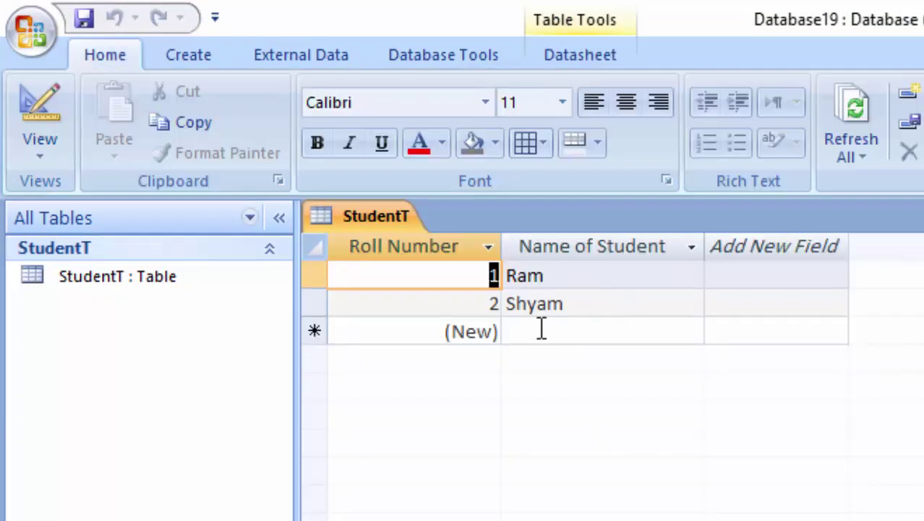
Enter the third and fourth student names as records 3 and 4.
{"action": "left_click", "coordinate": [541, 329]}
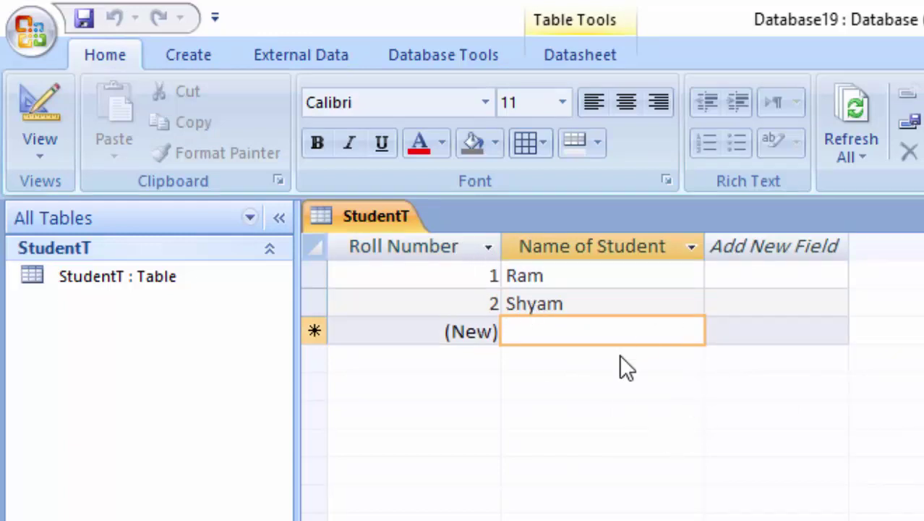
{"action": "type", "text": "Gaur"}
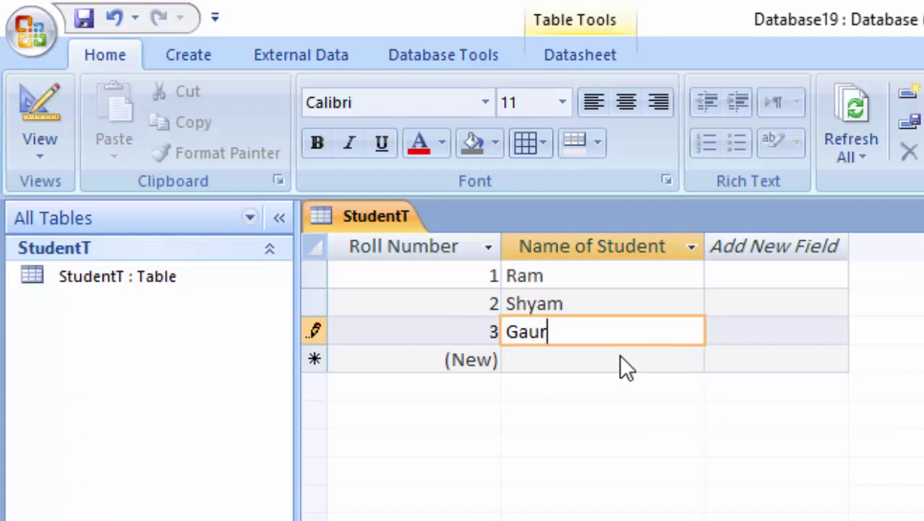
{"action": "type", "text": "av"}
{"action": "key", "text": "Tab"}
{"action": "left_click", "coordinate": [619, 353]}
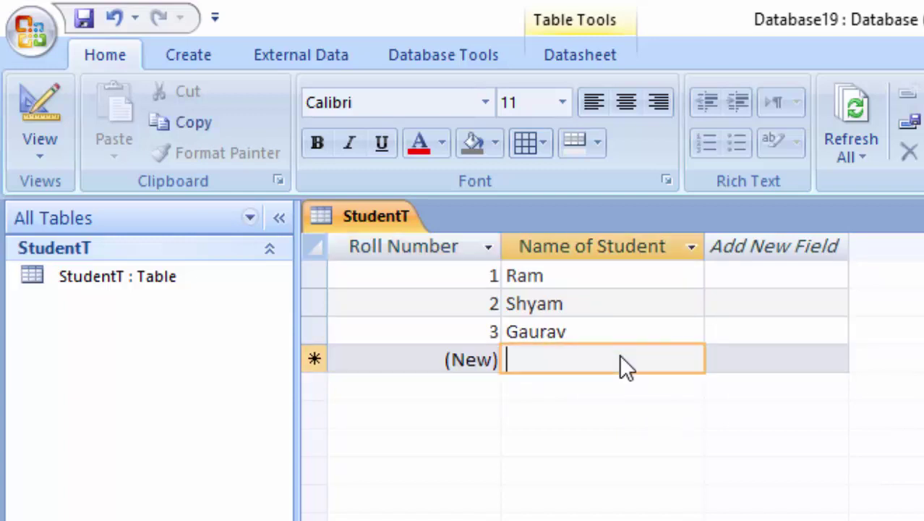
{"action": "type", "text": "See"}
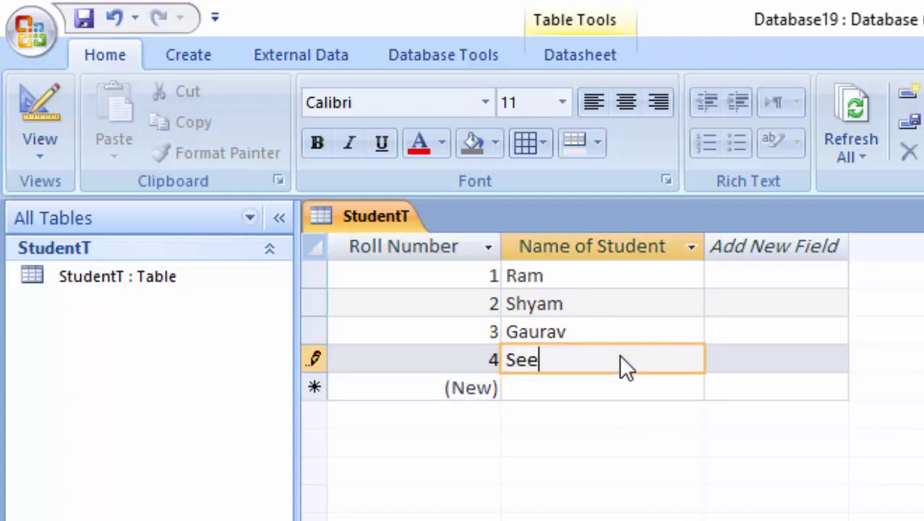
{"action": "type", "text": "ma"}
{"action": "key", "text": "Tab"}
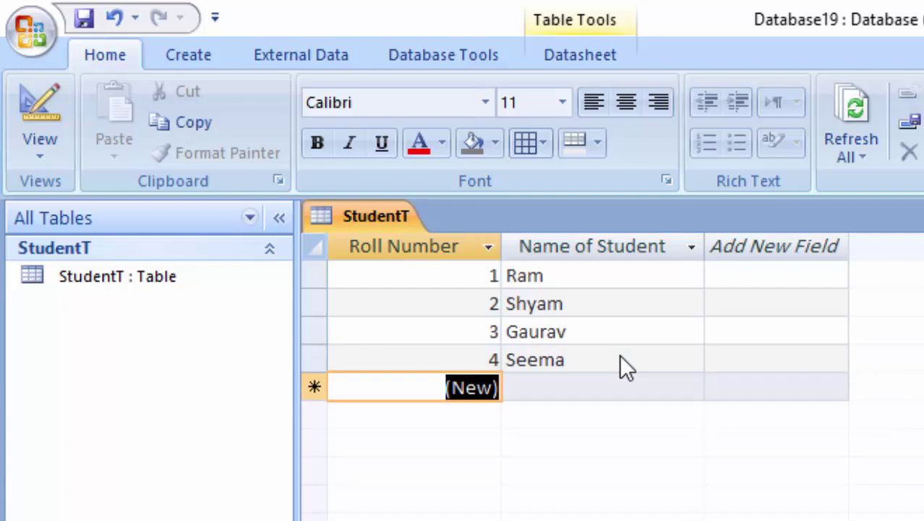
In Design view, add an Address field of type Memo, then return to the records.
{"action": "left_click", "coordinate": [40, 153]}
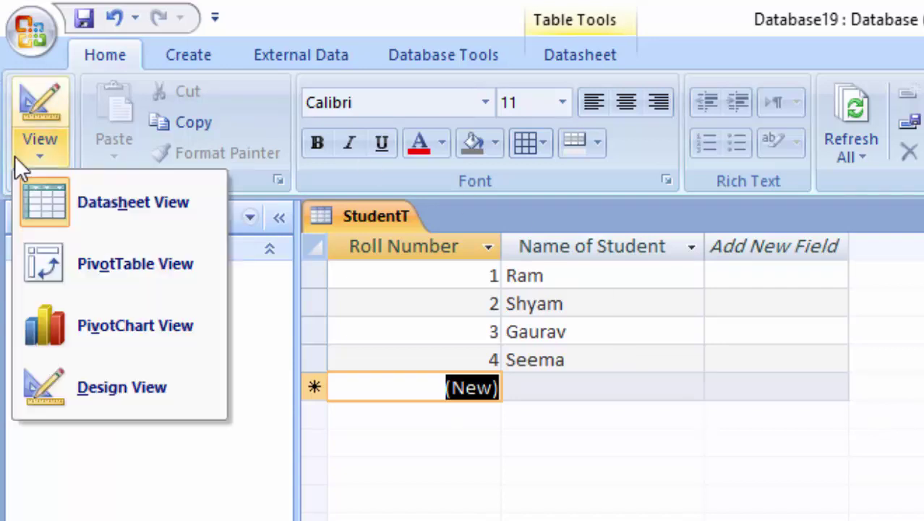
{"action": "left_click", "coordinate": [104, 378]}
{"action": "left_click", "coordinate": [384, 328]}
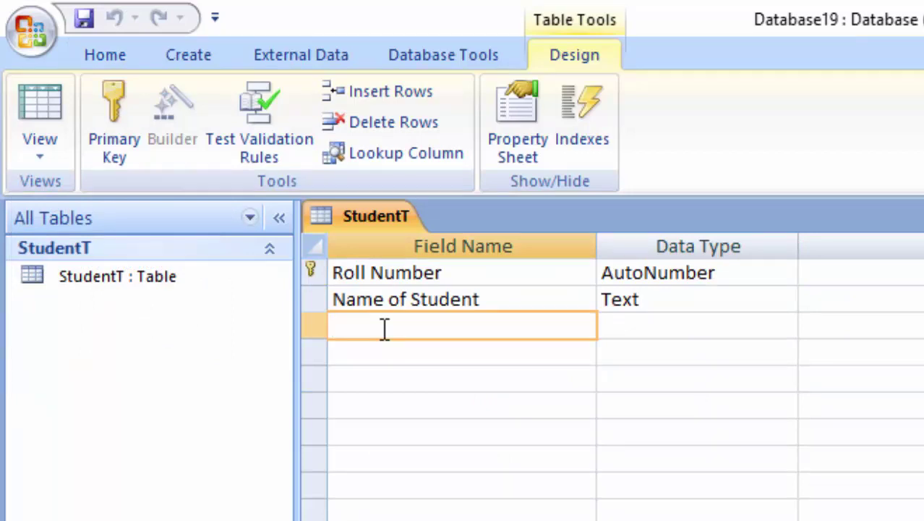
{"action": "type", "text": "Addr"}
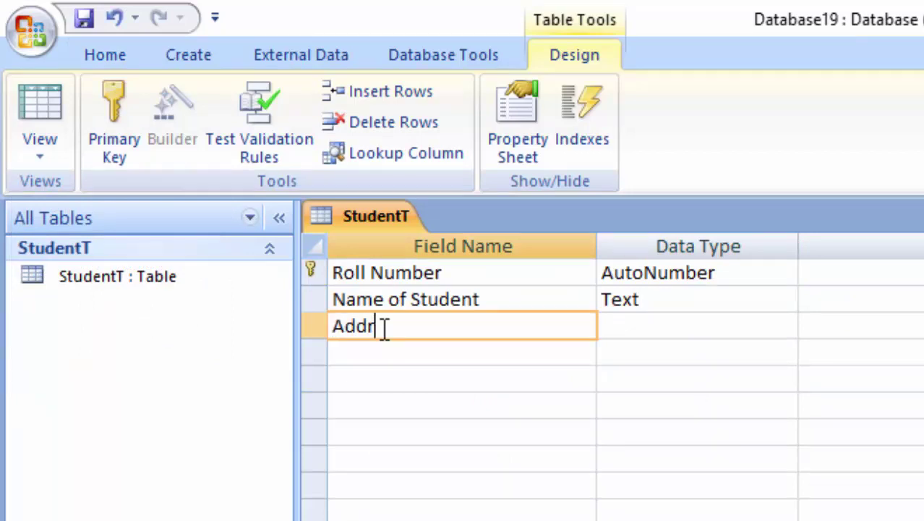
{"action": "type", "text": "ess"}
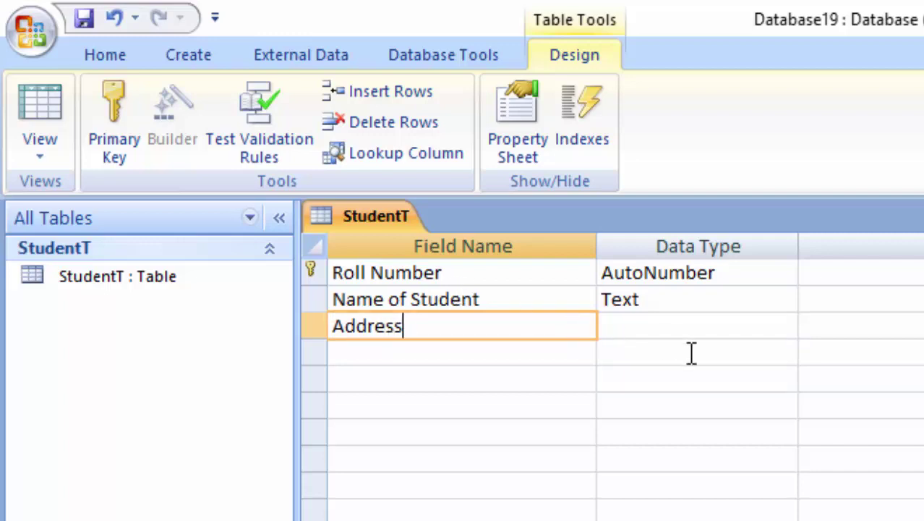
{"action": "left_click", "coordinate": [712, 324]}
{"action": "left_click", "coordinate": [786, 327]}
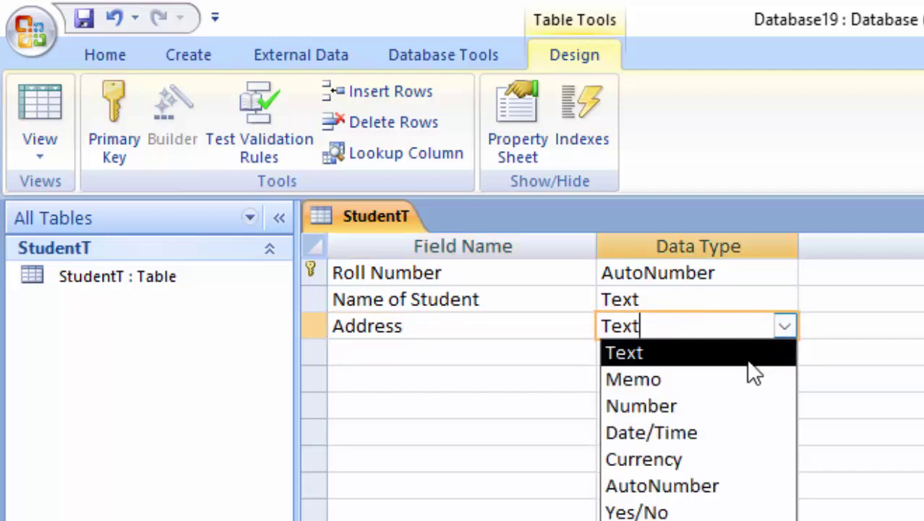
{"action": "left_click", "coordinate": [727, 384]}
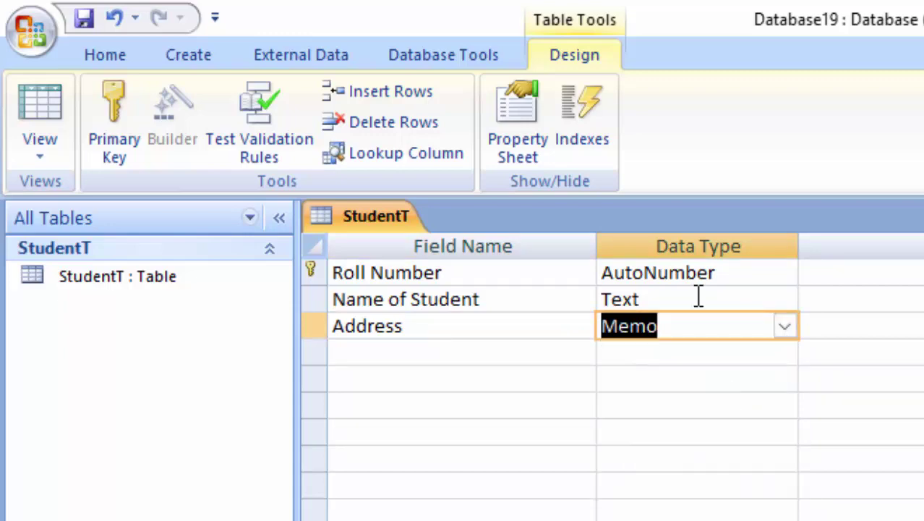
{"action": "left_click", "coordinate": [58, 145]}
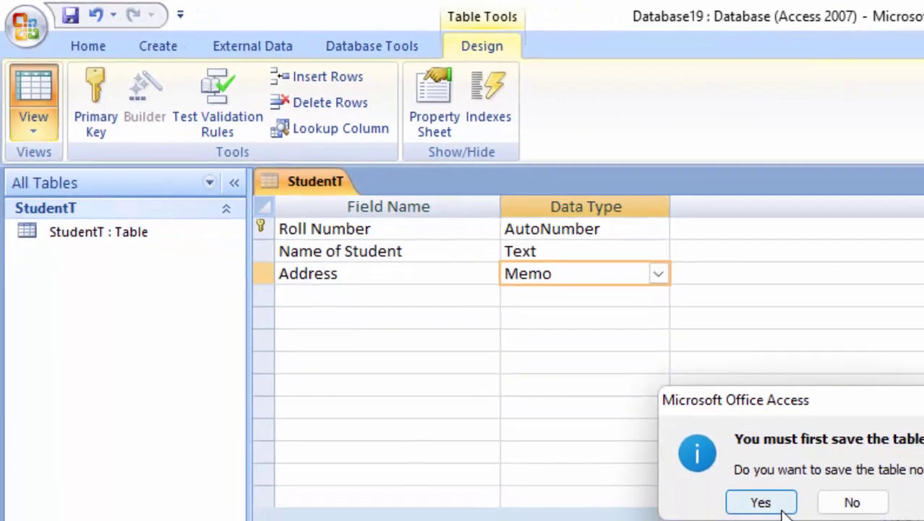
Save the design and enter the first two students' addresses, widening the Address column.
{"action": "left_click", "coordinate": [759, 502]}
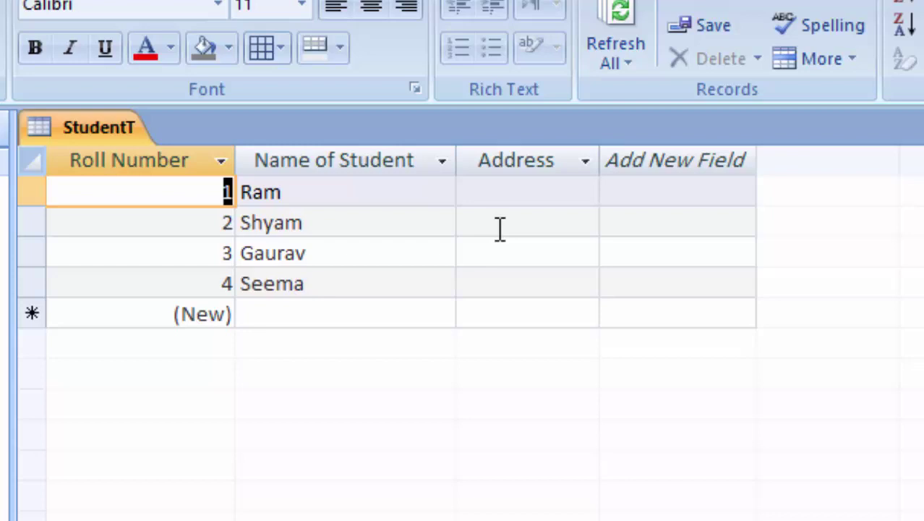
{"action": "left_click", "coordinate": [494, 200]}
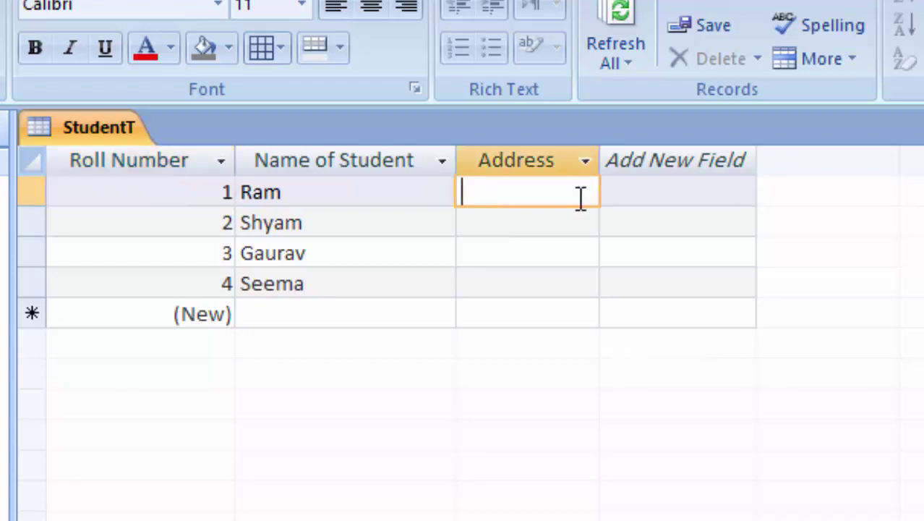
{"action": "type", "text": "New C"}
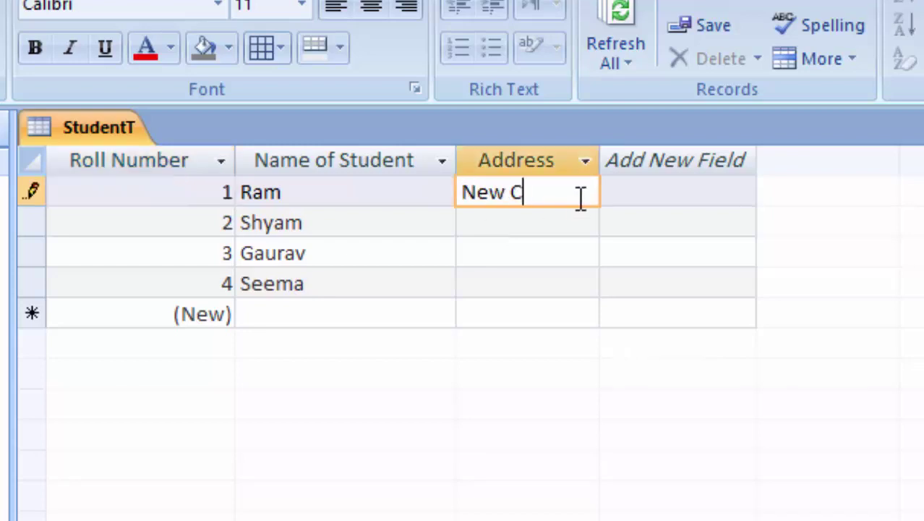
{"action": "type", "text": "olony"}
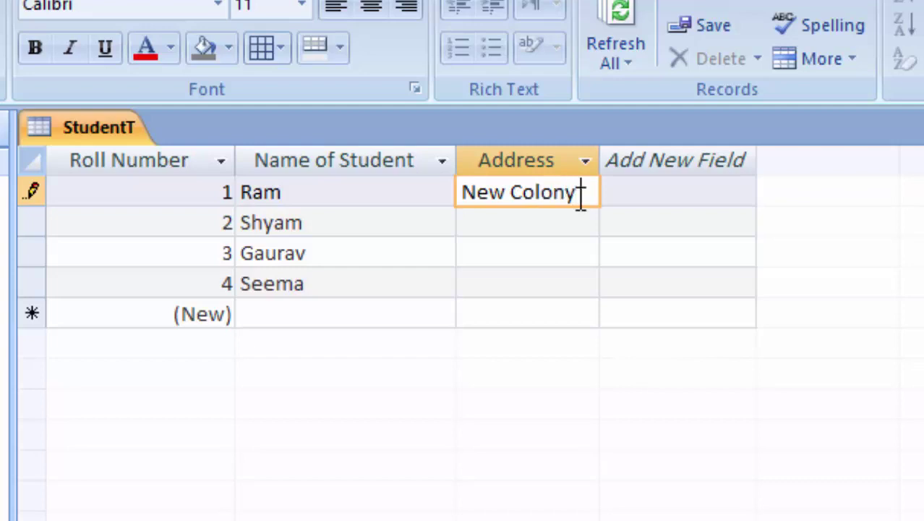
{"action": "type", "text": " Deon"}
{"action": "key", "text": "Tab"}
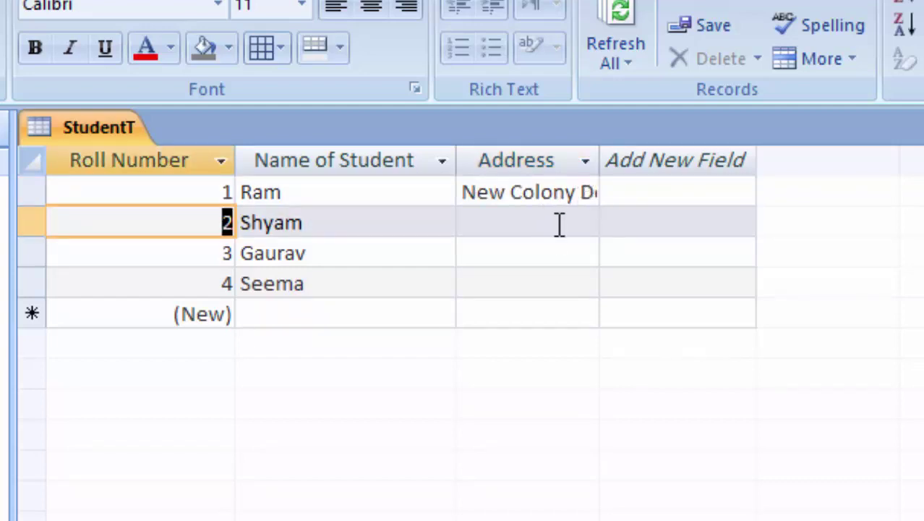
{"action": "left_click", "coordinate": [560, 225]}
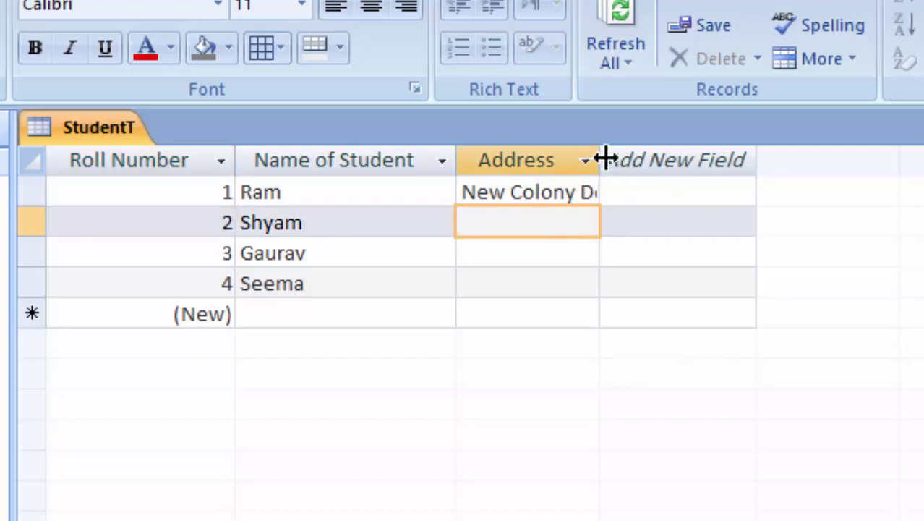
{"action": "left_click_drag", "start_coordinate": [599, 160], "coordinate": [699, 253]}
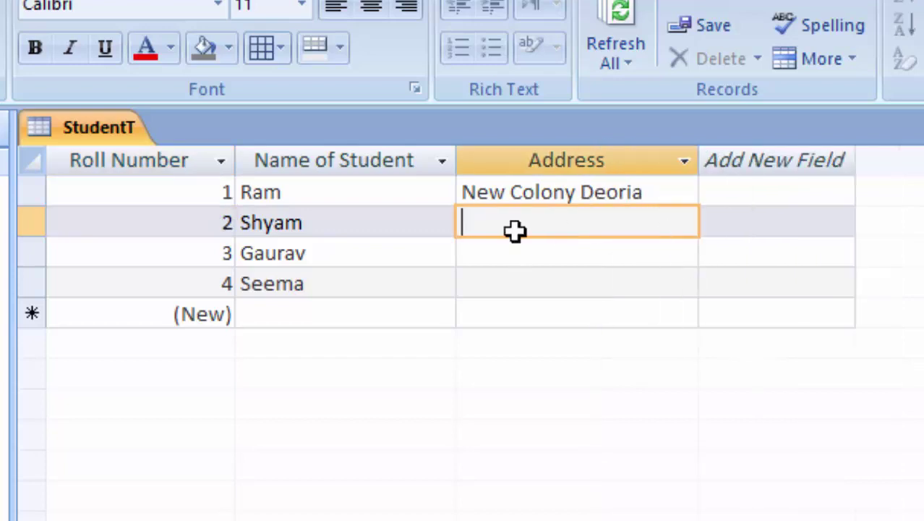
{"action": "type", "text": "Raghav"}
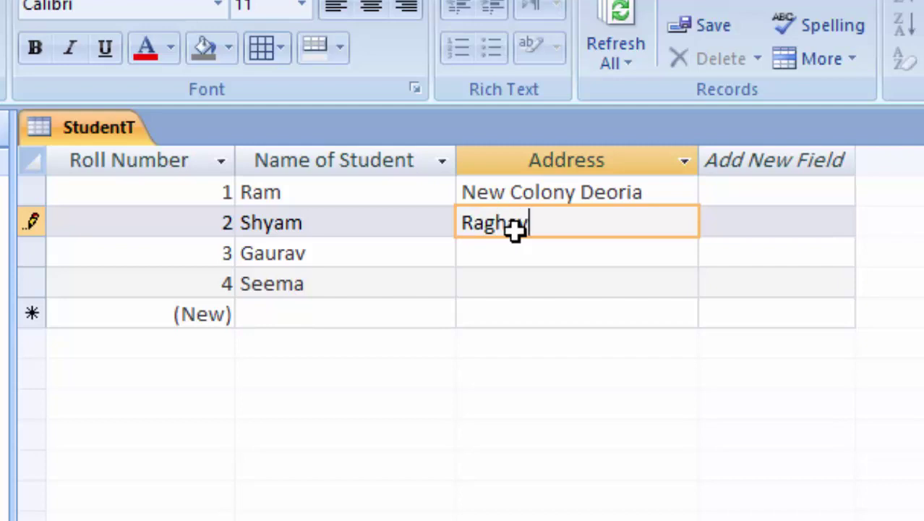
{"action": "type", "text": " Nagar "}
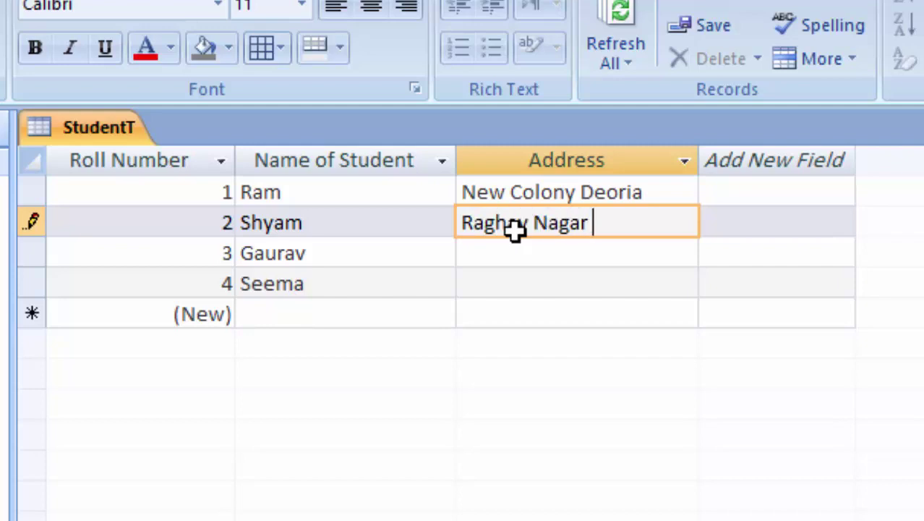
{"action": "type", "text": "Deoria"}
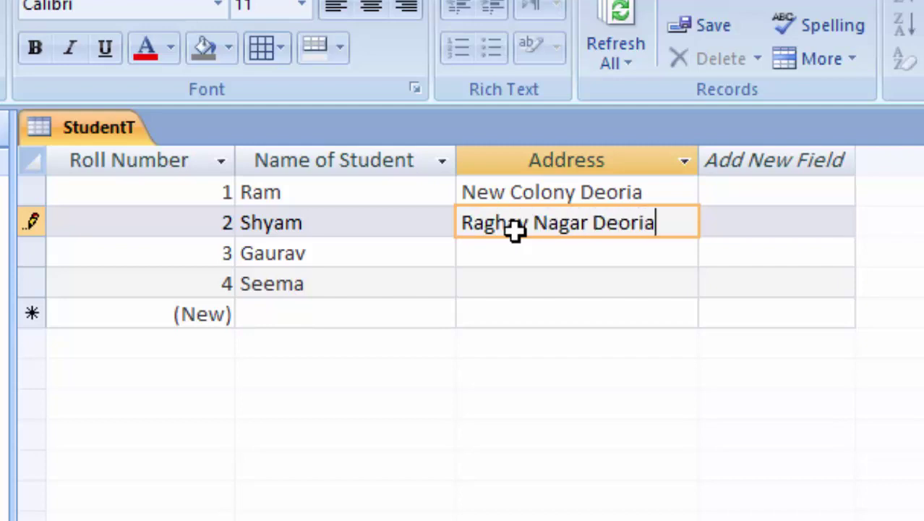
Enter the third student's address, correcting a typo before saving the record.
{"action": "left_click", "coordinate": [532, 248]}
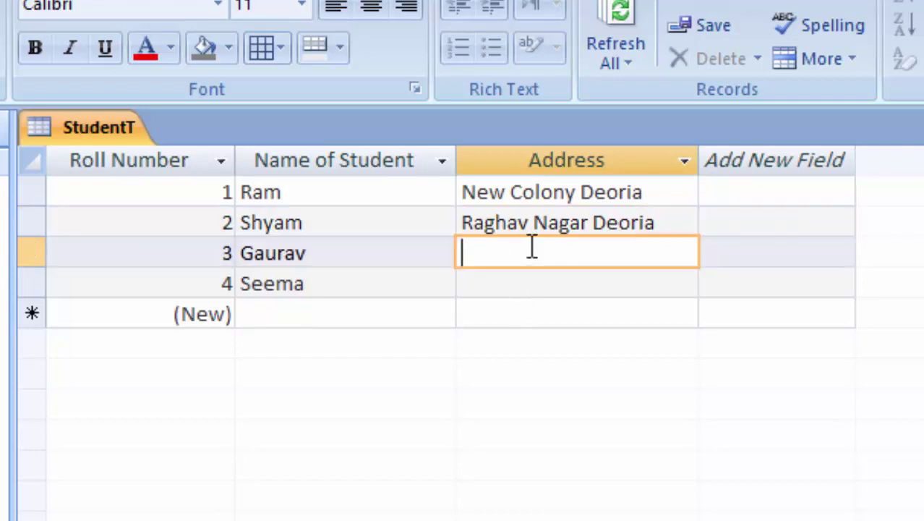
{"action": "type", "text": "Sa"}
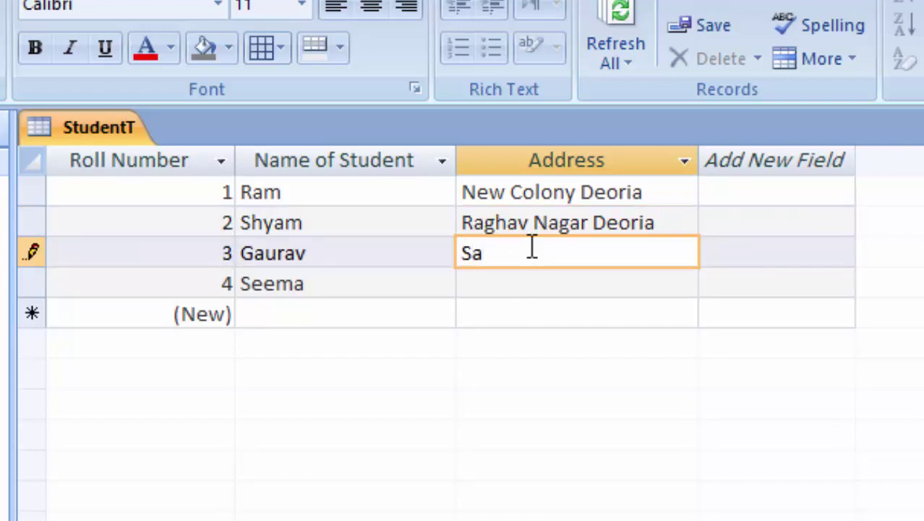
{"action": "type", "text": "ketn Naga"}
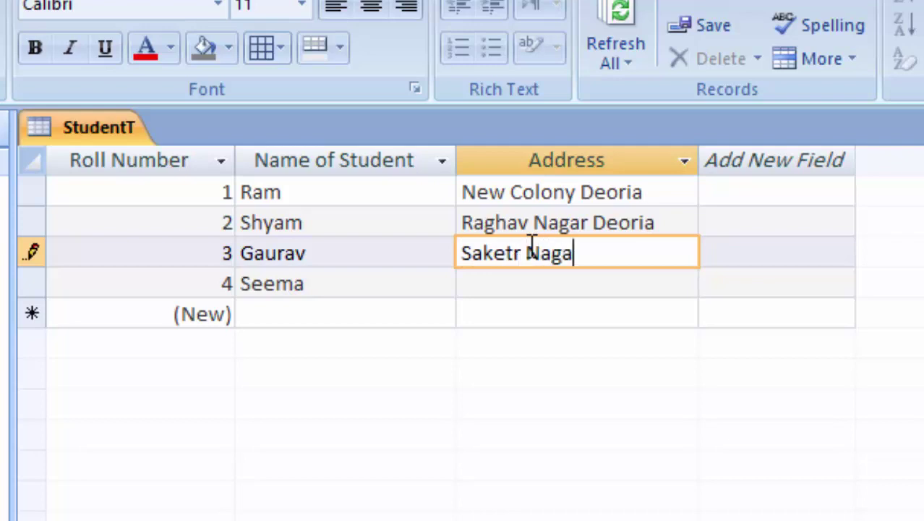
{"action": "type", "text": "r"}
{"action": "left_click", "coordinate": [524, 252]}
{"action": "key", "text": "BackSpace"}
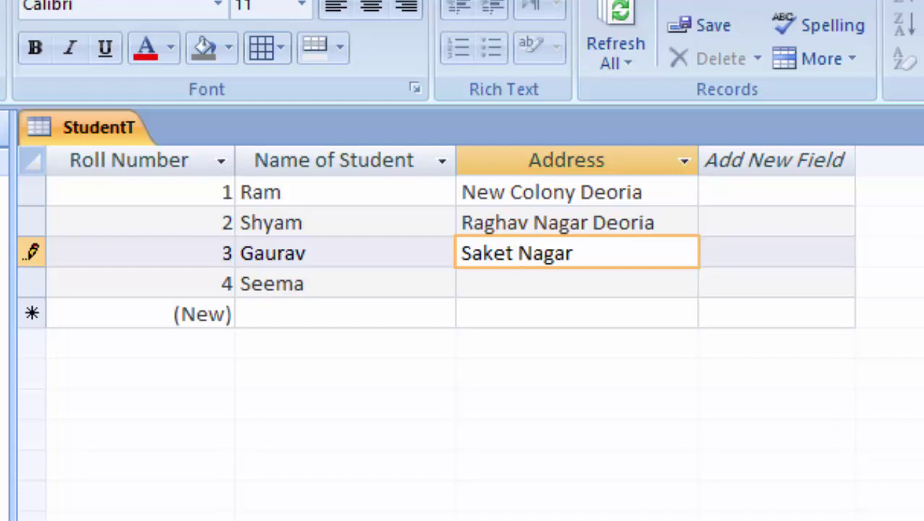
{"action": "key", "text": "shift+Return"}
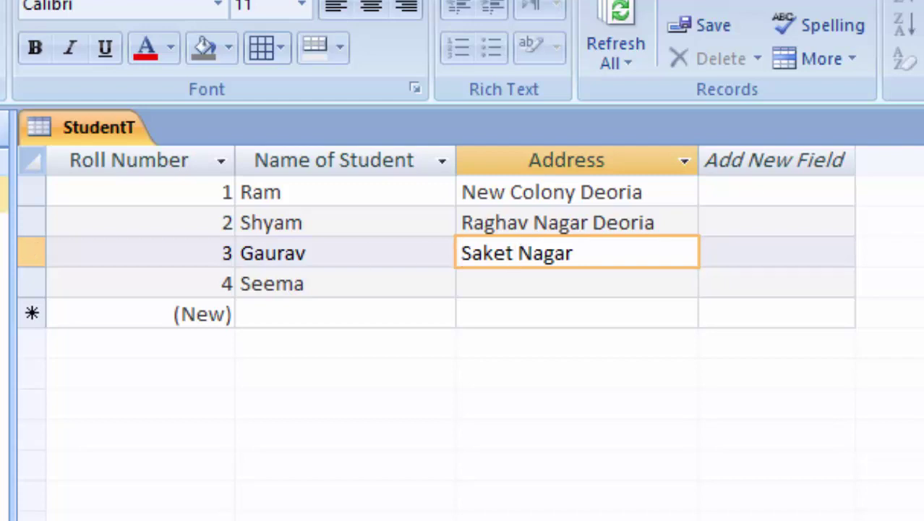